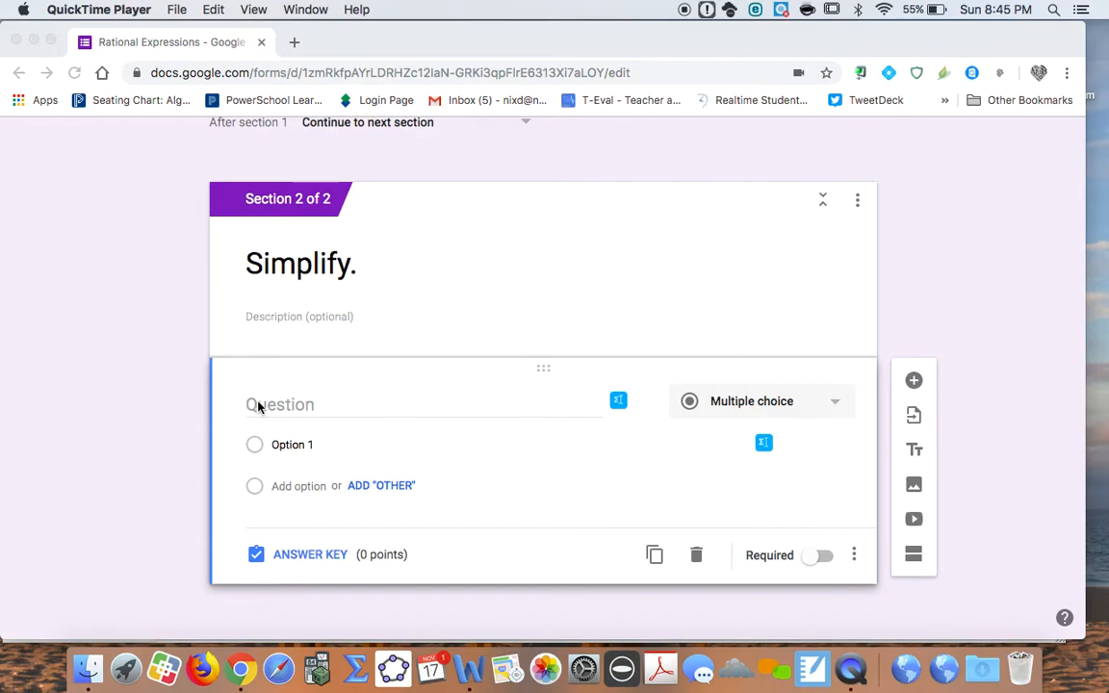
# Open the EquatIO equation editor for the untitled question in the Simplify section and clear the expression in it
pyautogui.click(274, 405)
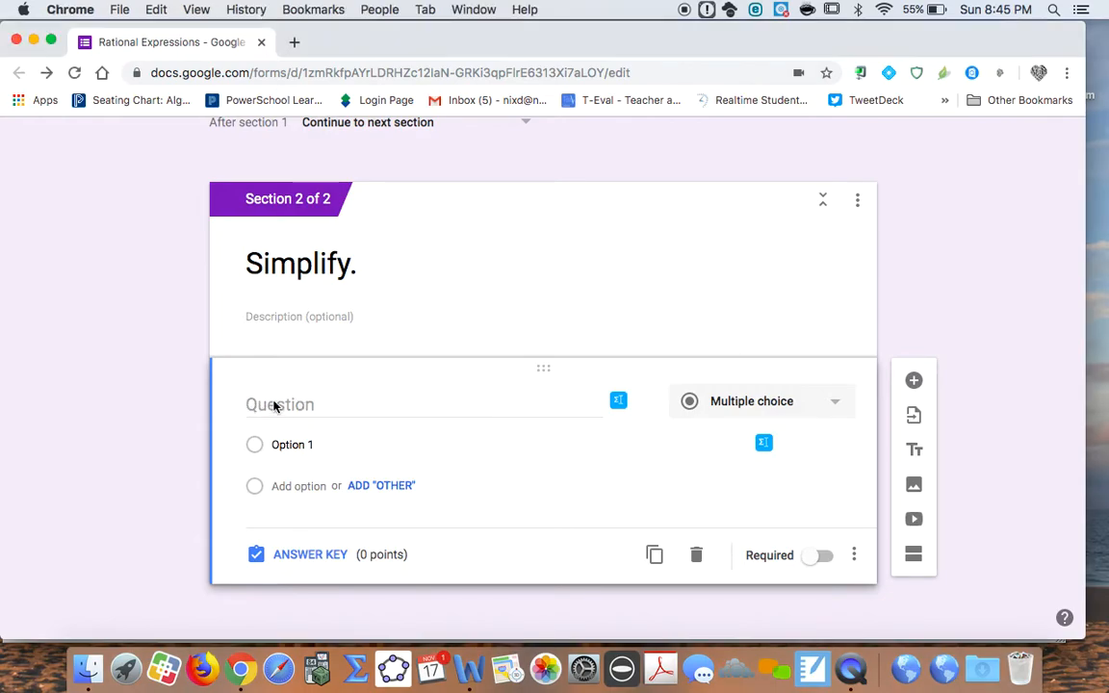
pyautogui.click(616, 404)
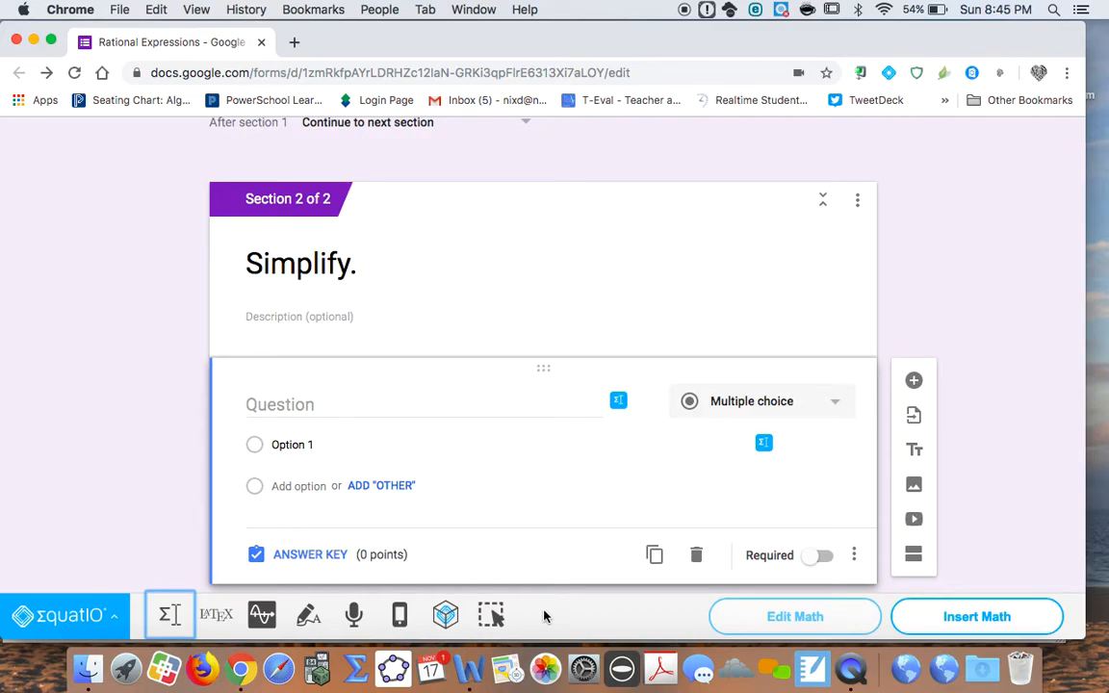
pyautogui.click(169, 616)
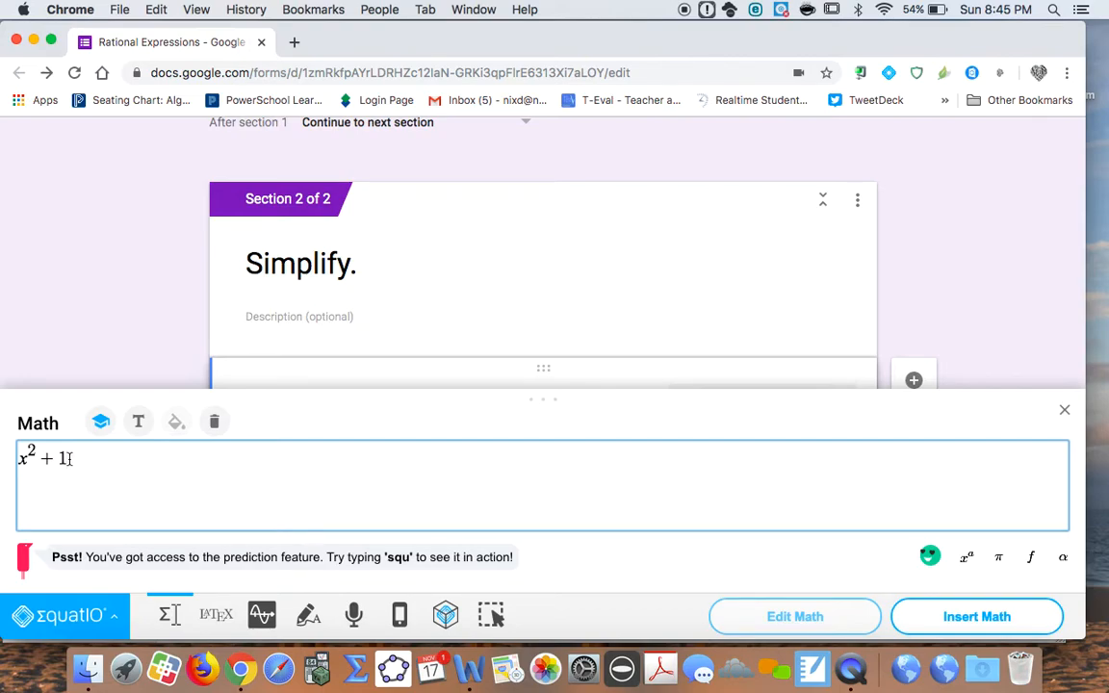
pyautogui.moveTo(65, 458); pyautogui.dragTo(20, 455)
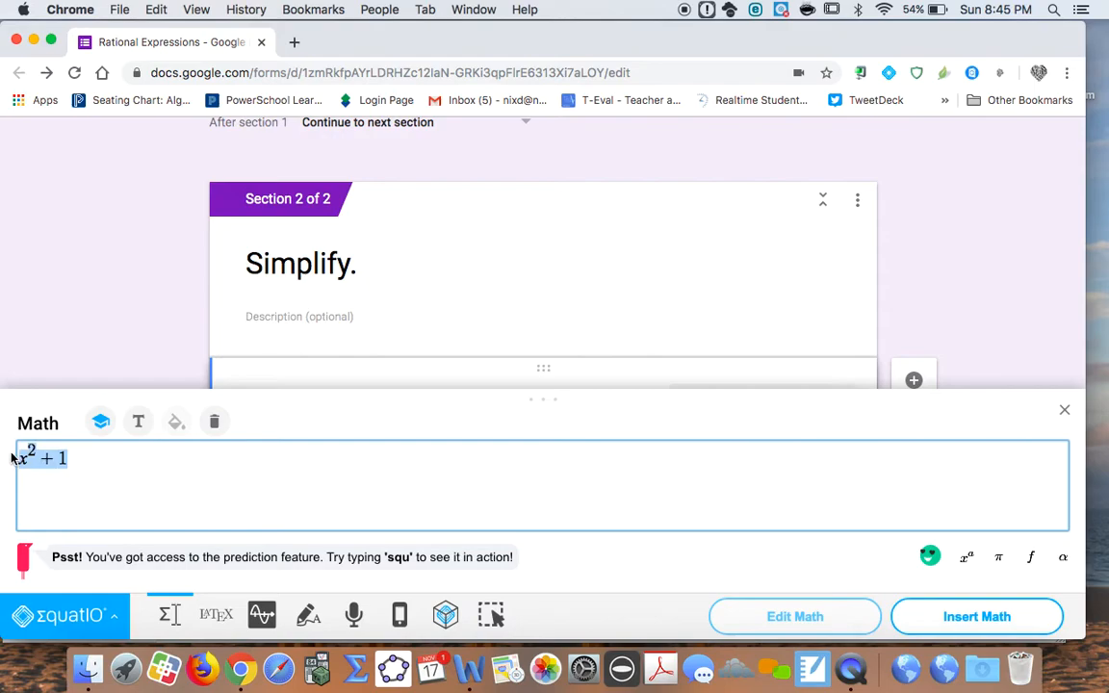
pyautogui.press('BackSpace')
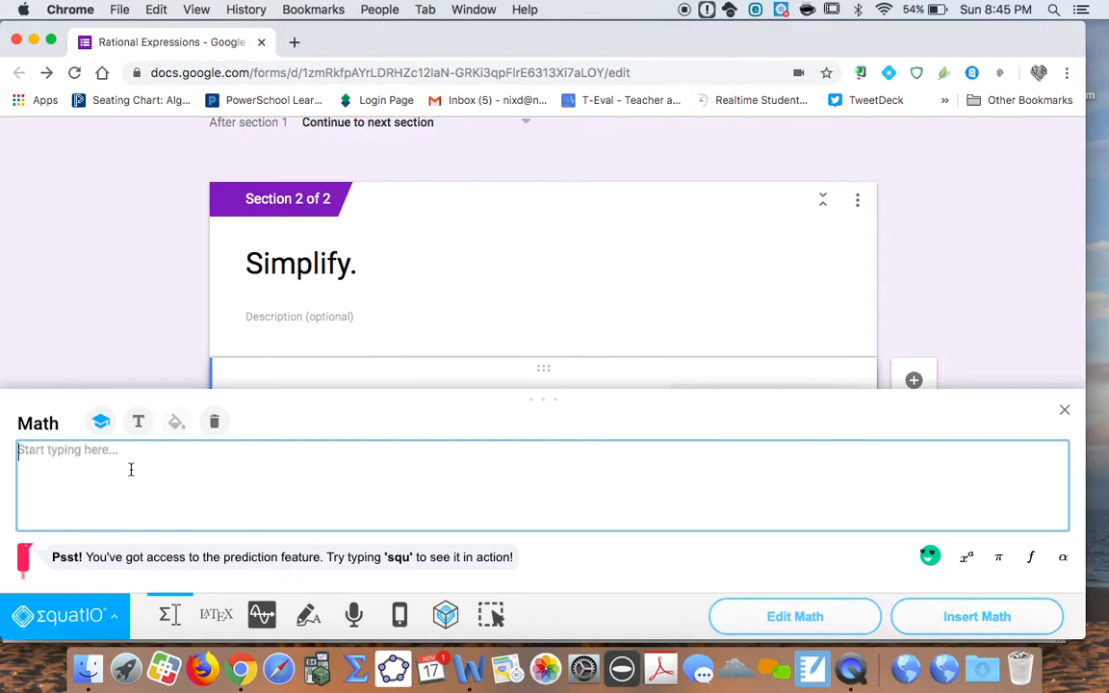
# Enter x^2 + 1 as a trial expression in the equation editor and clear it again
pyautogui.write('x')
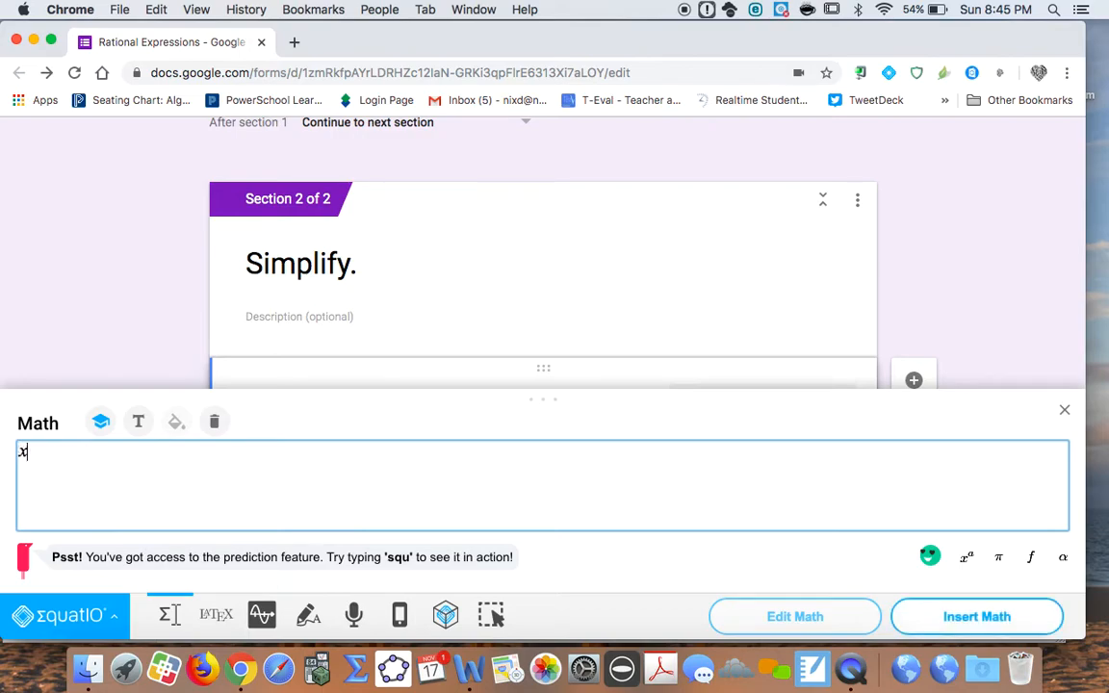
pyautogui.write('^2 + 1')
pyautogui.moveTo(70, 457); pyautogui.dragTo(23, 452)
pyautogui.press('BackSpace')
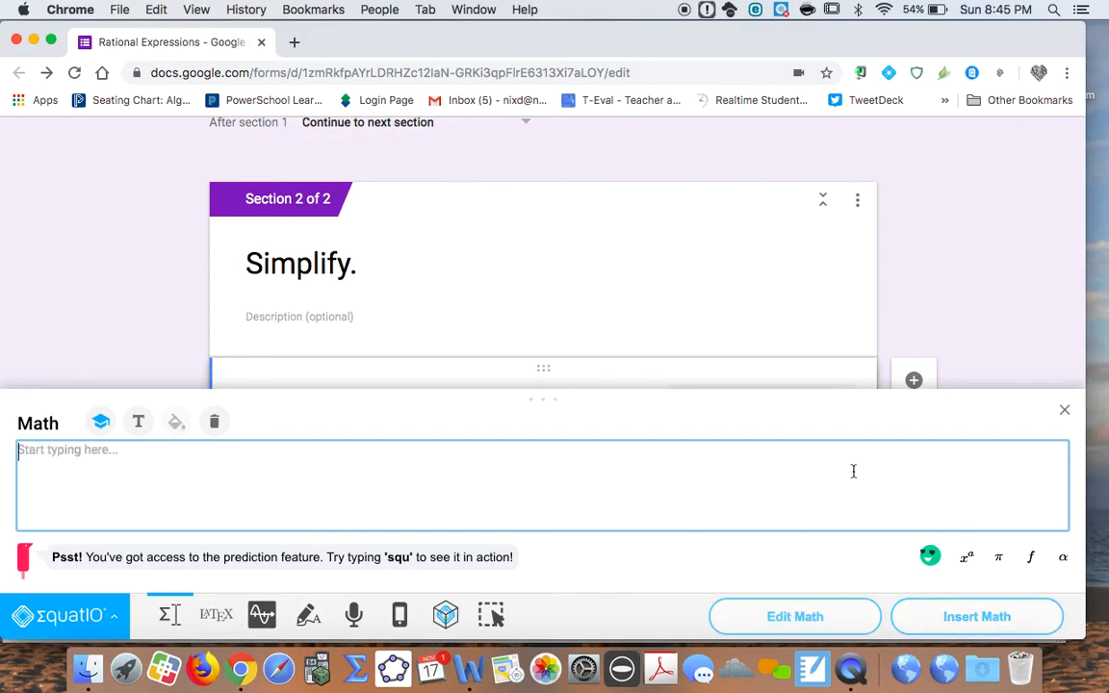
# Insert a fraction template in the equation editor and set its numerator to x^2 + 5x + 6
pyautogui.click(968, 561)
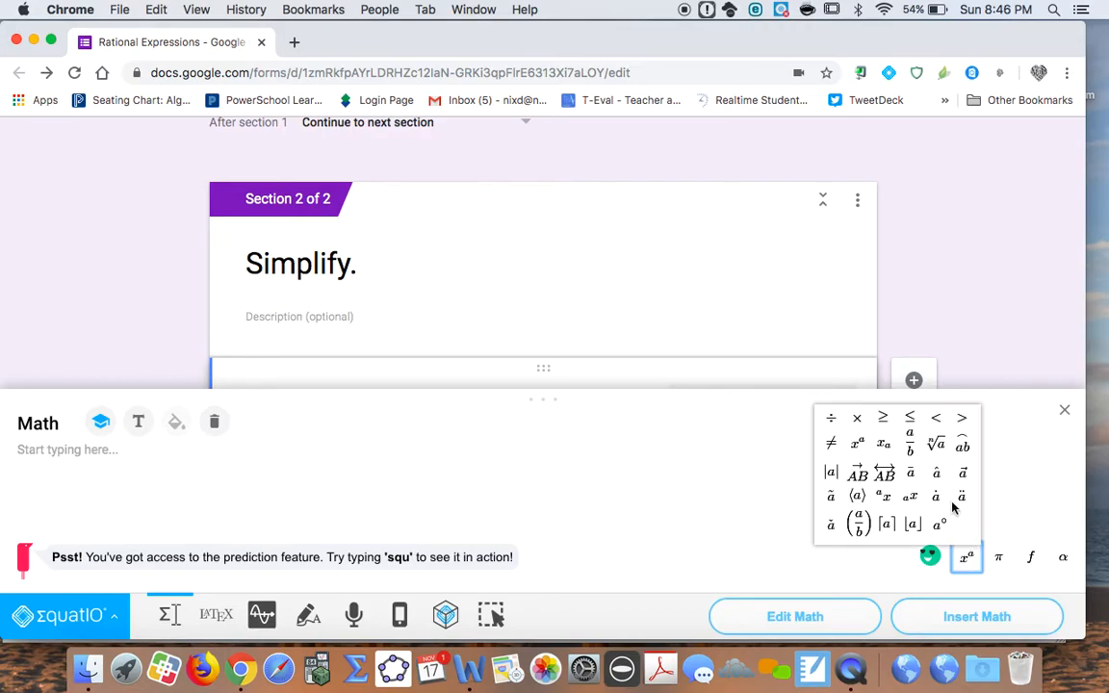
pyautogui.click(910, 443)
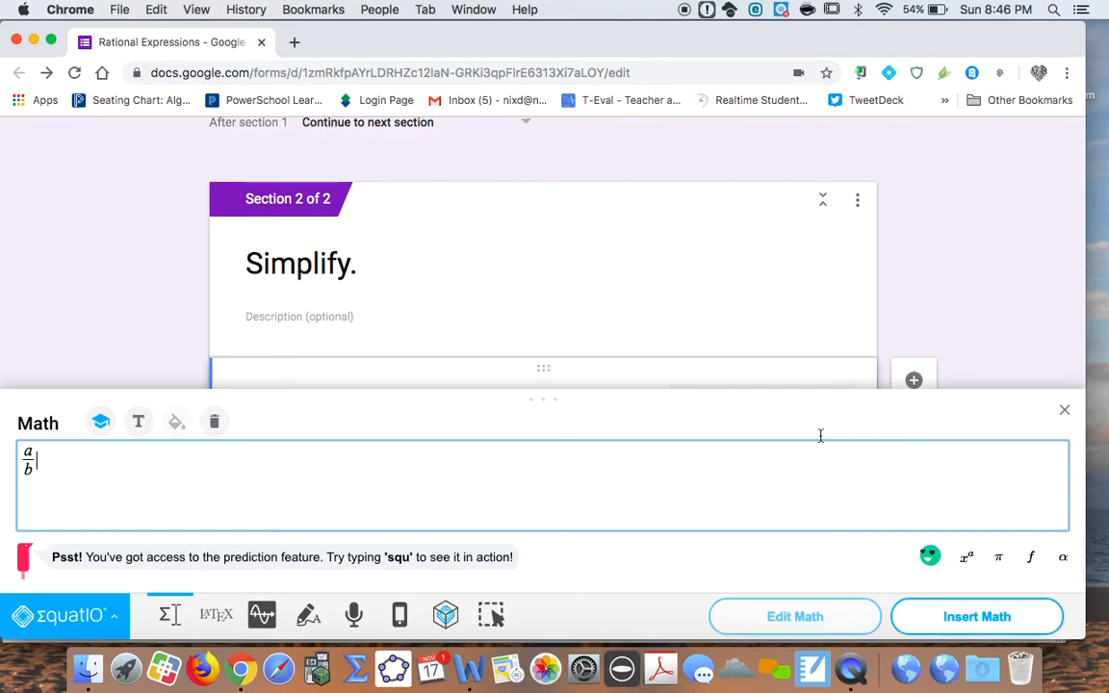
pyautogui.click(30, 452)
pyautogui.press('BackSpace')
pyautogui.write('x^2')
pyautogui.press('Right')
pyautogui.write('+ 5x + 6')
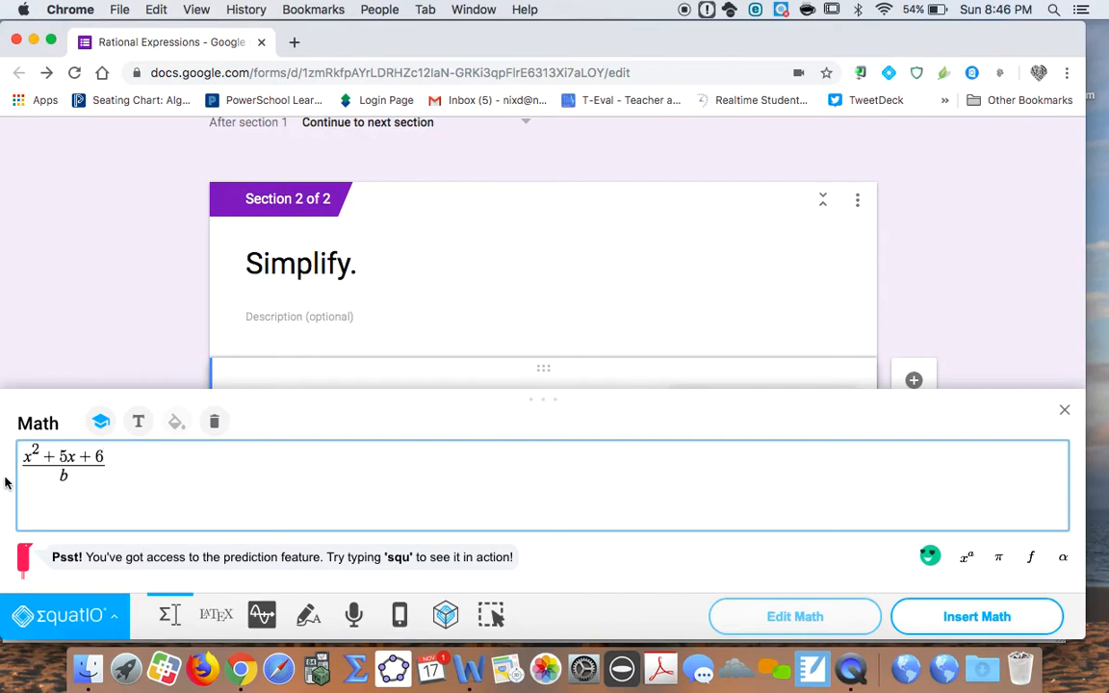
# Set the fraction's denominator to x + 3 and insert the expression into the question
pyautogui.press('BackSpace')
pyautogui.write('x + 3')
pyautogui.click(950, 619)
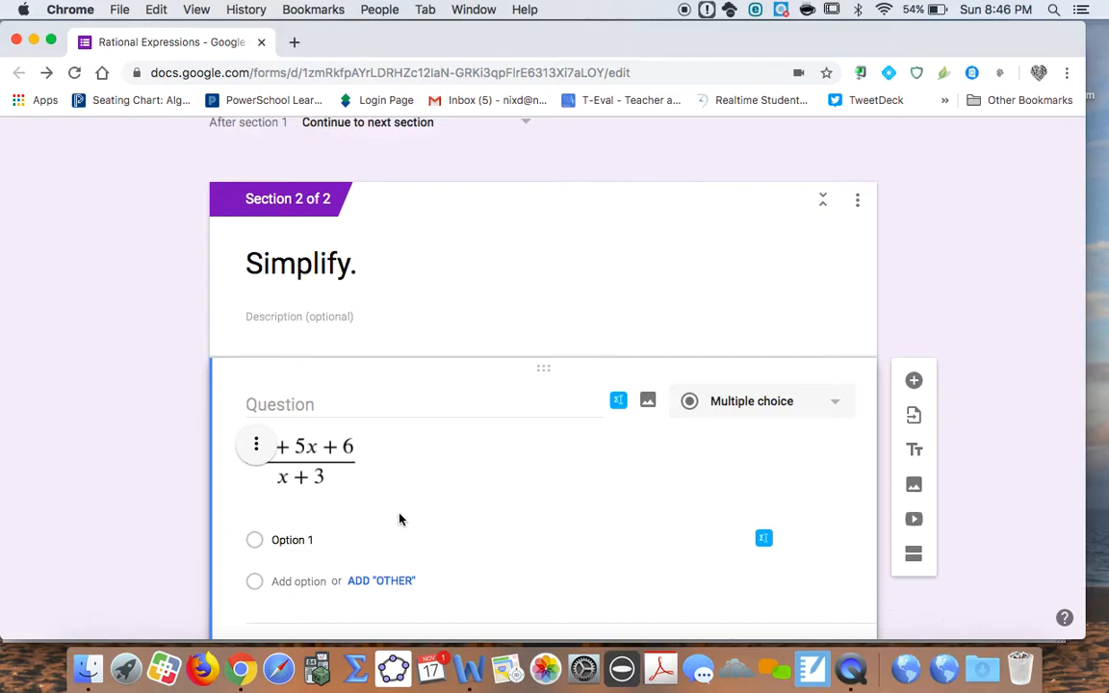
pyautogui.click(256, 445)
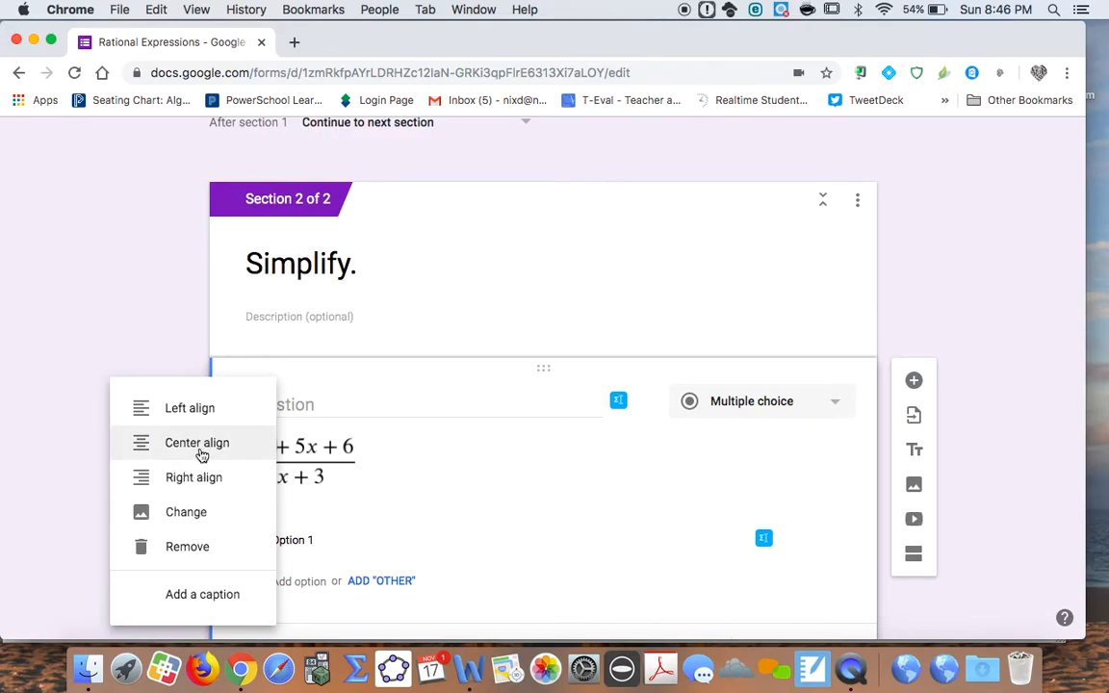
pyautogui.click(429, 463)
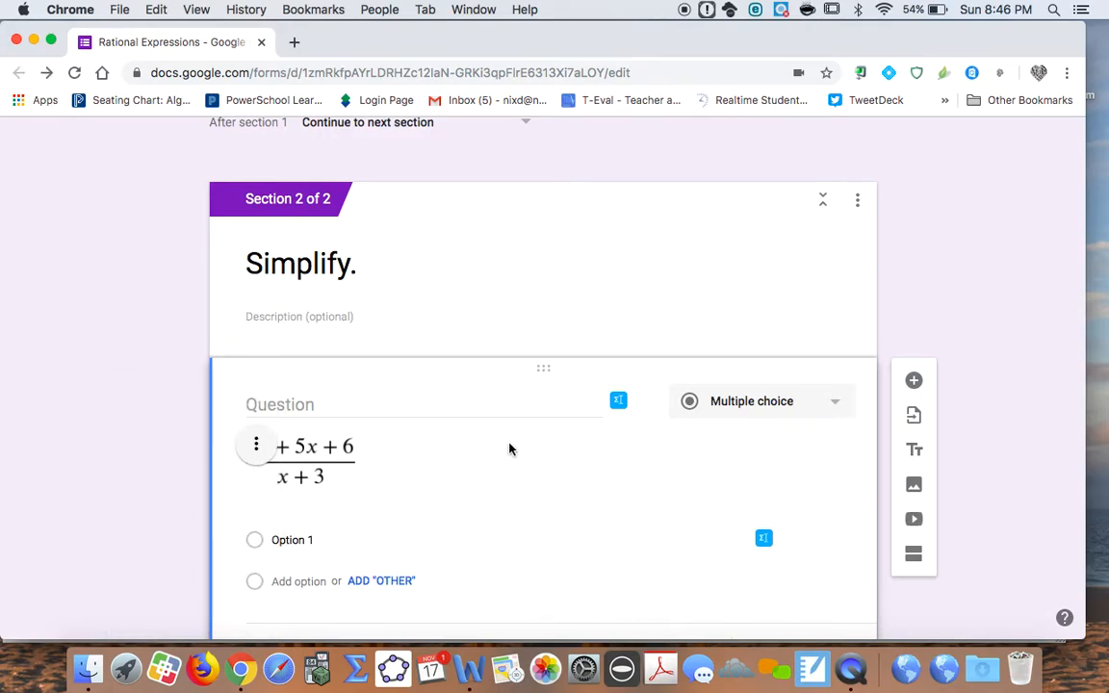
# Open EquatIO's graph editor for the question and insert the graph of y = x^2 into it
pyautogui.click(617, 401)
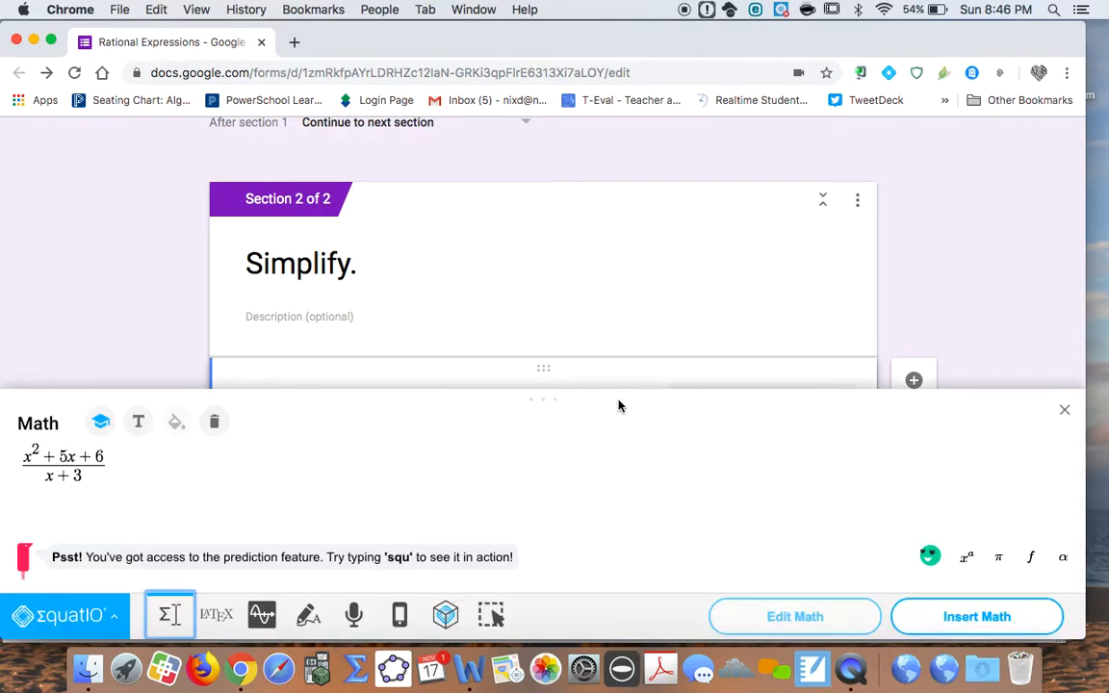
pyautogui.click(263, 616)
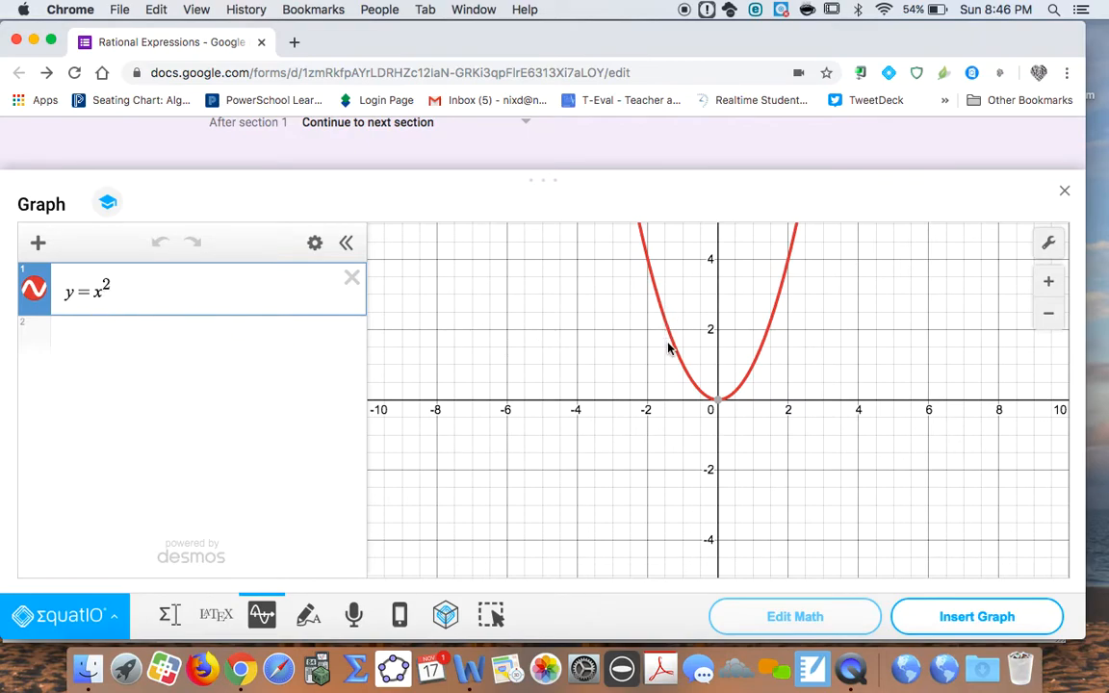
pyautogui.click(968, 621)
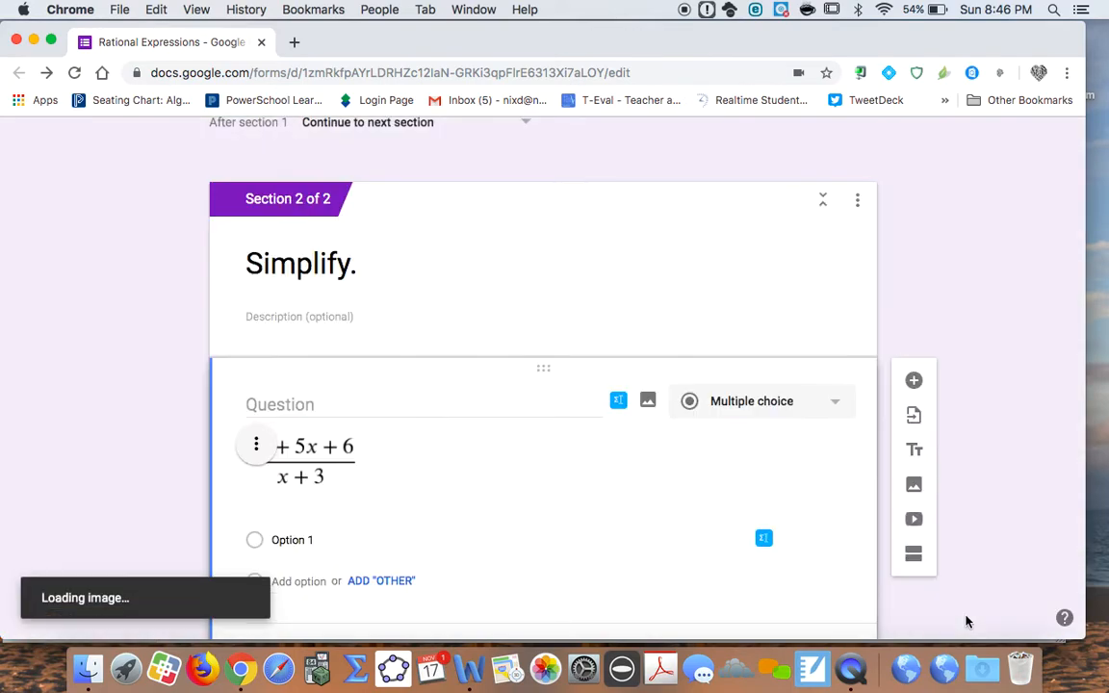
pyautogui.scroll(-5, 572, 512)
pyautogui.scroll(5, 572, 512)
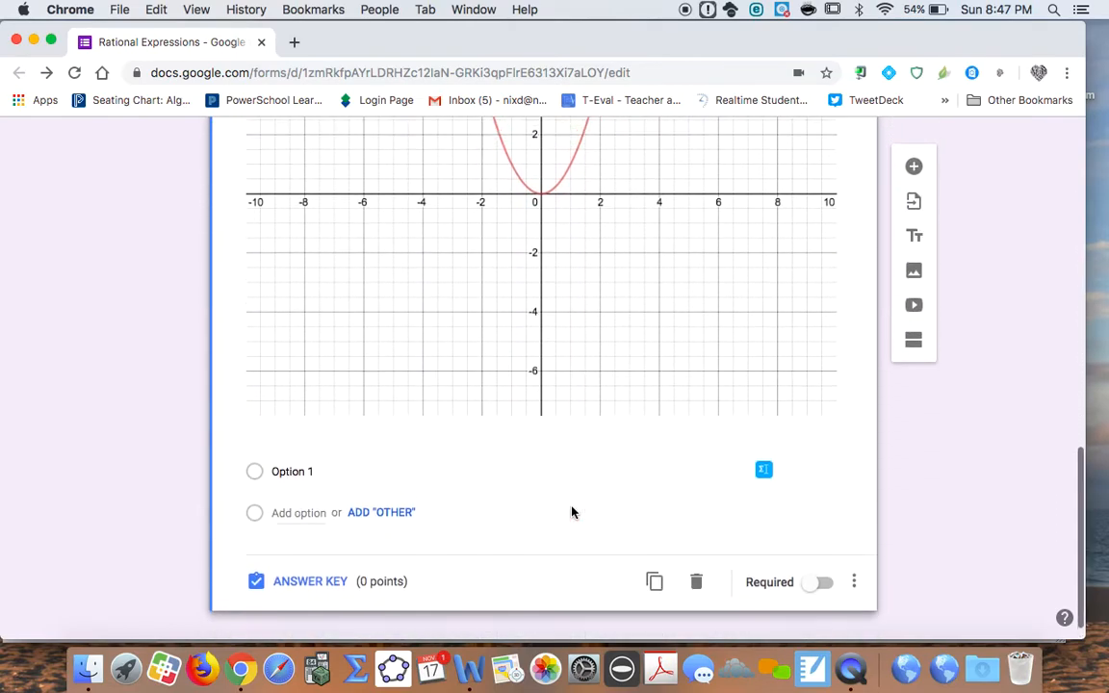
pyautogui.scroll(1, 572, 512)
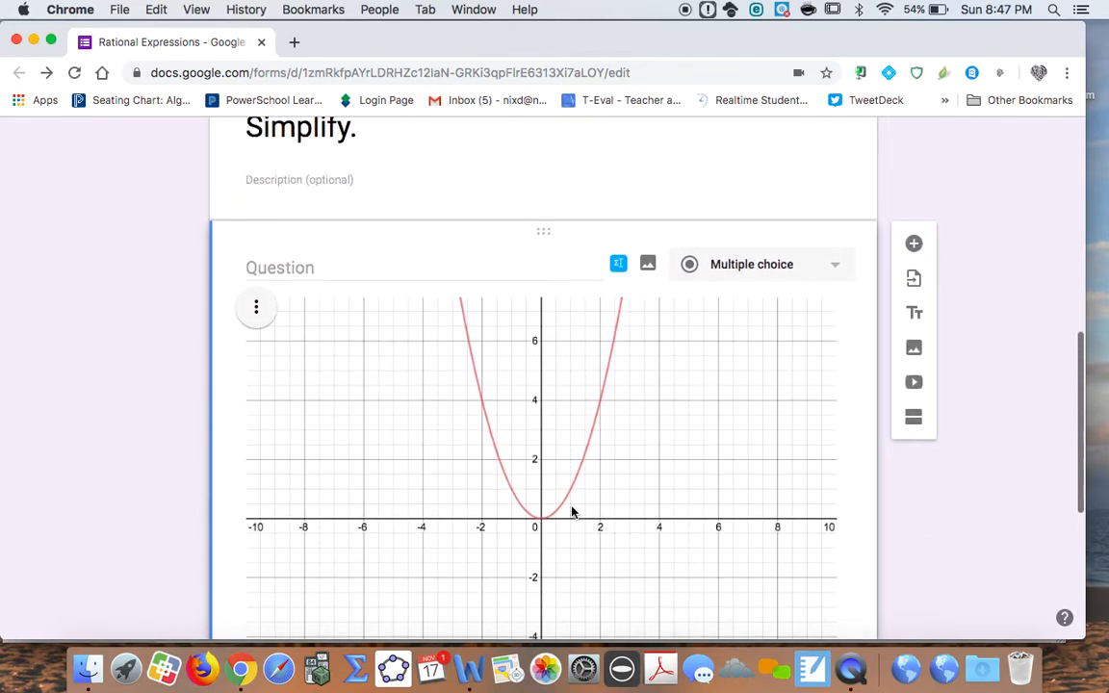
# Open EquatIO's handwriting recognition for the question and clear the existing fraction from the math editor
pyautogui.click(618, 264)
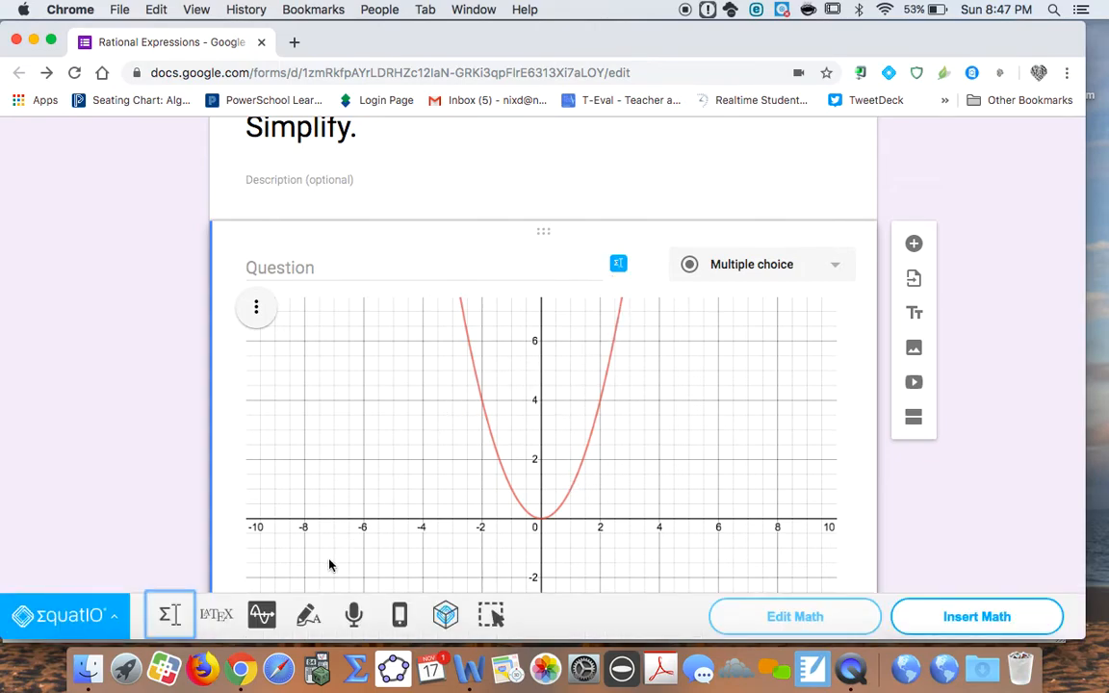
pyautogui.click(308, 618)
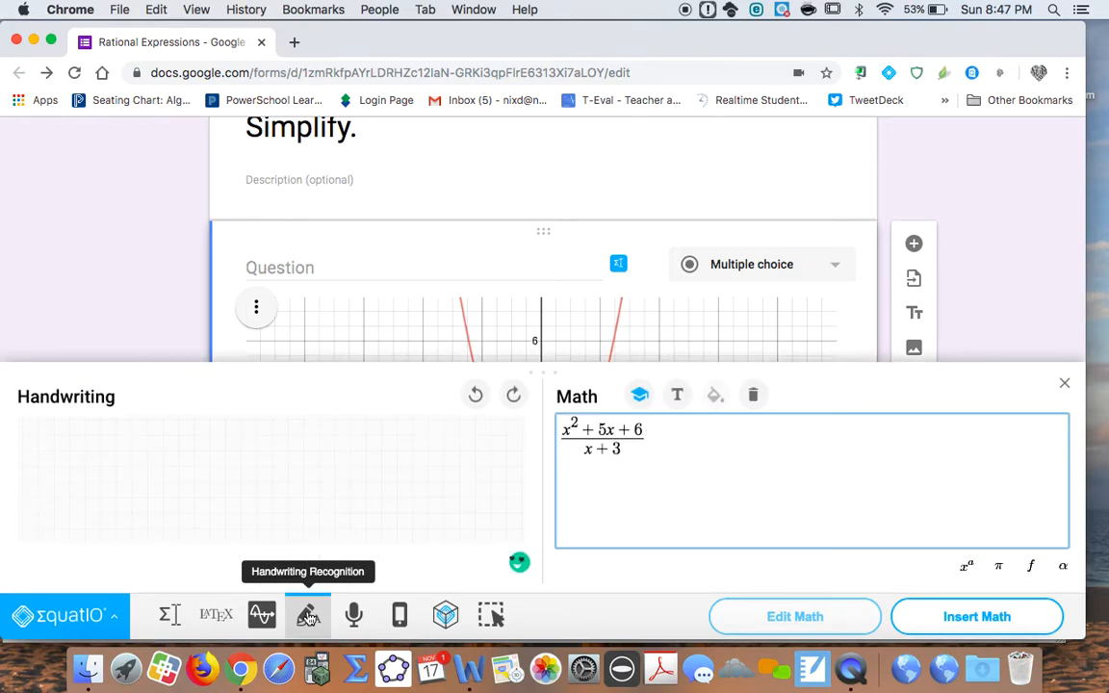
pyautogui.moveTo(649, 435); pyautogui.dragTo(633, 433)
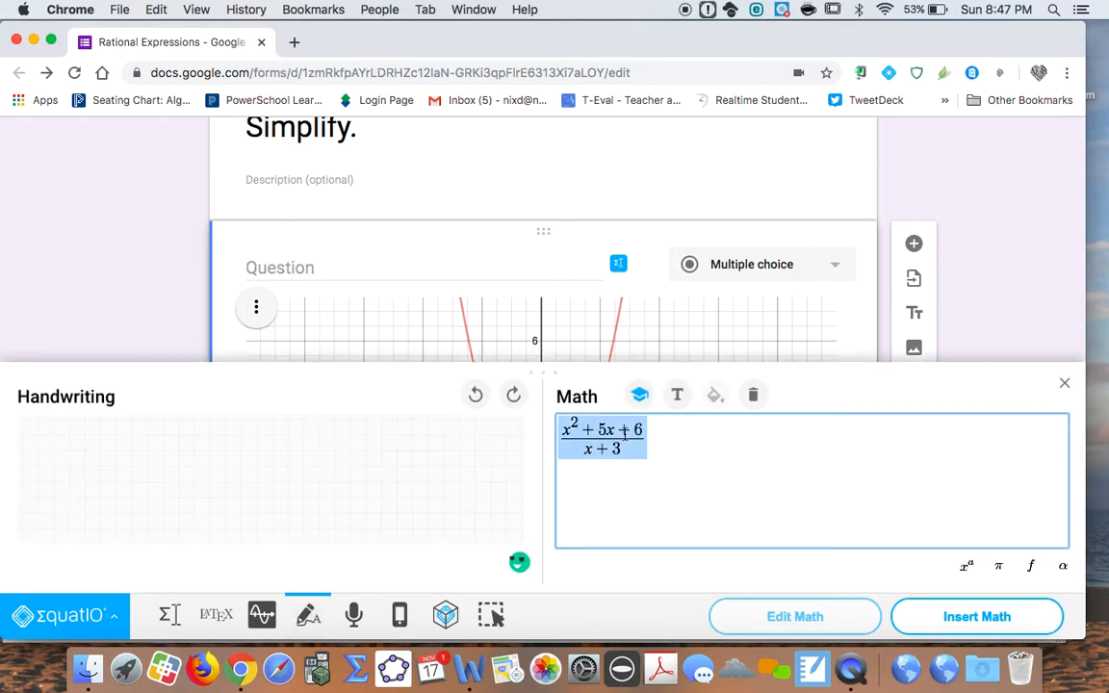
pyautogui.click(613, 448)
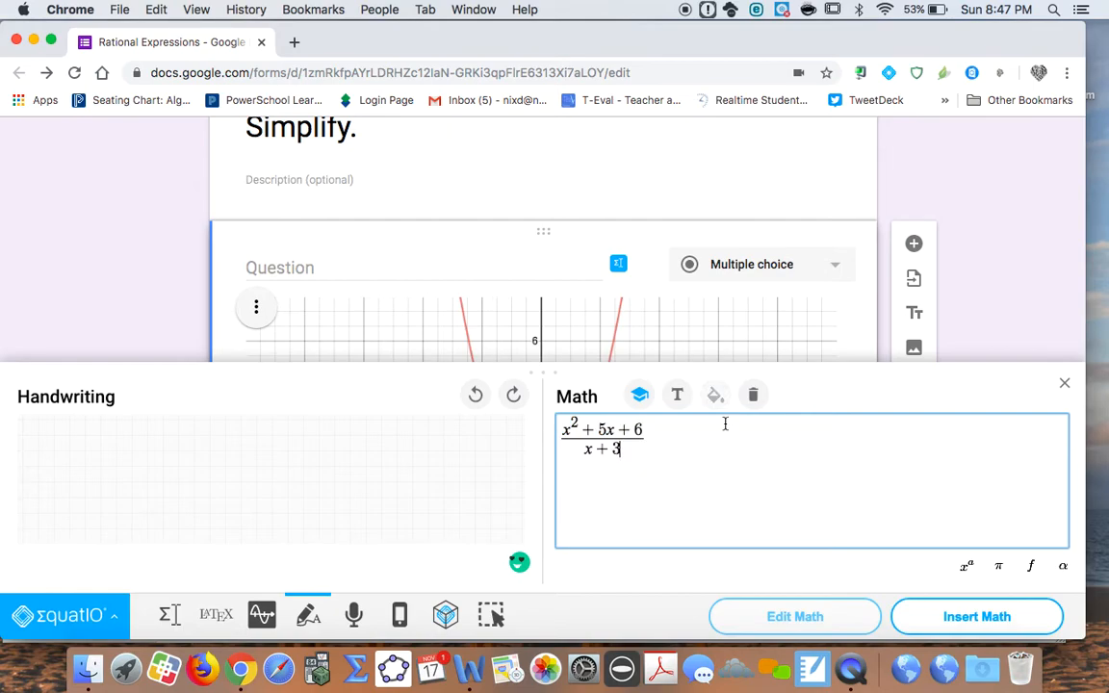
pyautogui.press('super+a')
pyautogui.press('BackSpace')
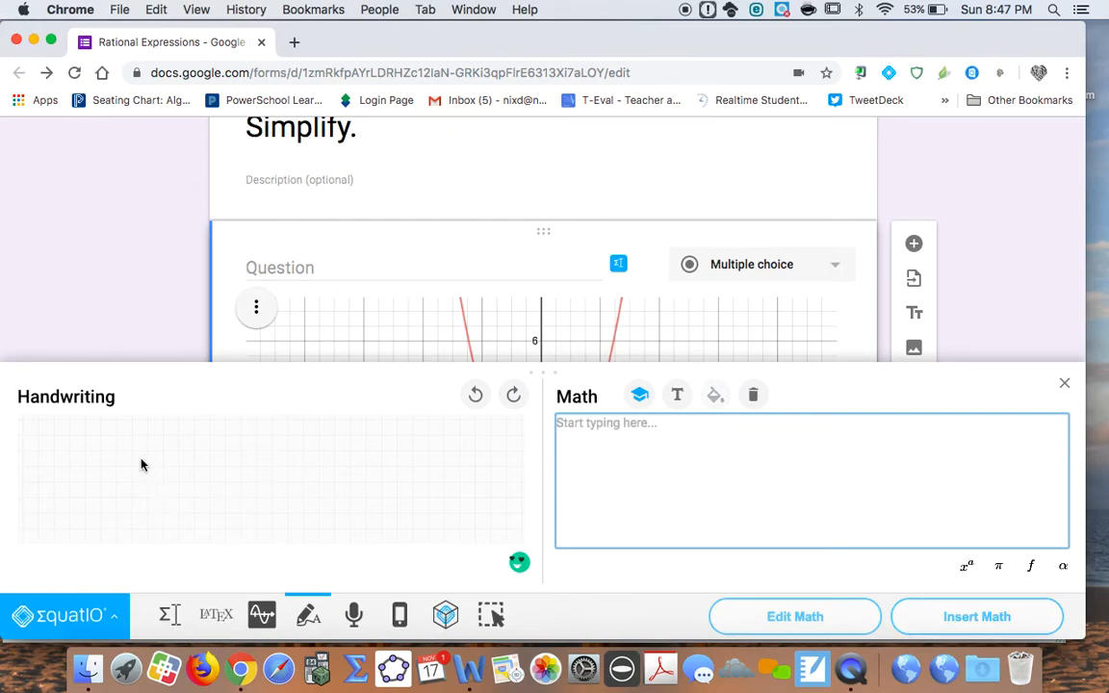
# Handwrite the fraction x^2 + 5x + 6 over x + 3 and correct the numerator's misread b to 6
pyautogui.moveTo(79, 441)
pyautogui.mouseDown()
pyautogui.moveTo(91, 465)
pyautogui.moveTo(78, 459)
pyautogui.moveTo(114, 437)
pyautogui.moveTo(135, 455)
pyautogui.moveTo(149, 446)
pyautogui.moveTo(174, 462)
pyautogui.moveTo(160, 474)
pyautogui.moveTo(161, 438)
pyautogui.moveTo(204, 445)
pyautogui.moveTo(210, 468)
pyautogui.moveTo(192, 469)
pyautogui.moveTo(235, 463)
pyautogui.moveTo(247, 446)
pyautogui.moveTo(270, 463)
pyautogui.moveTo(262, 454)
pyautogui.mouseUp()
pyautogui.moveTo(68, 479); pyautogui.dragTo(284, 486)
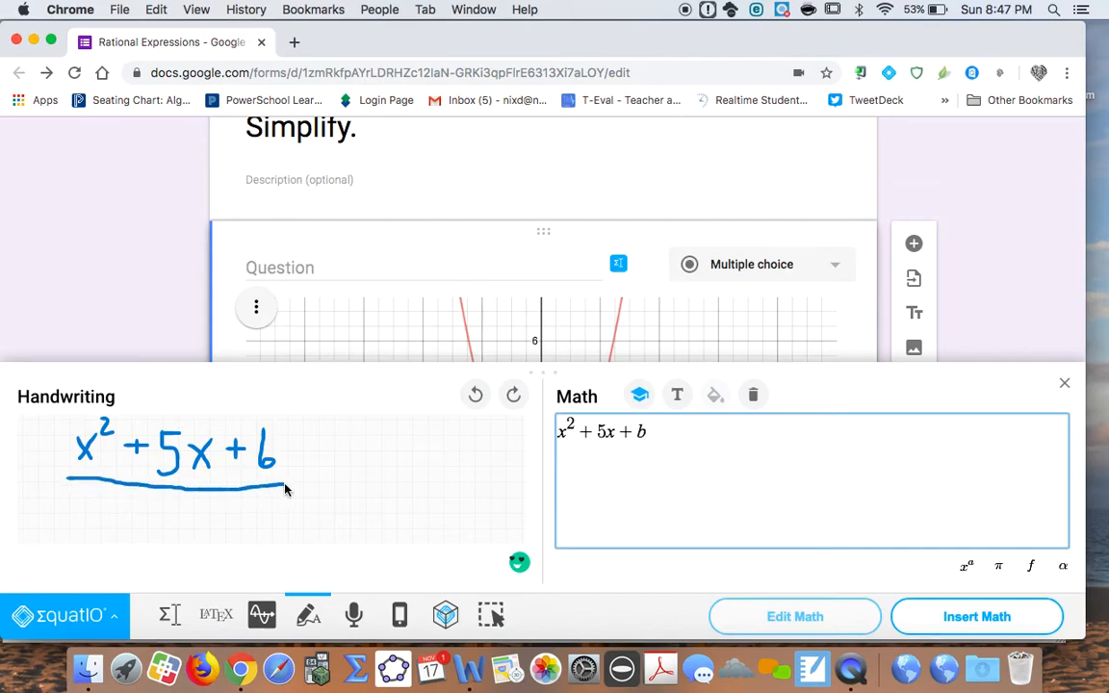
pyautogui.moveTo(126, 500)
pyautogui.mouseDown()
pyautogui.moveTo(152, 526)
pyautogui.moveTo(128, 527)
pyautogui.moveTo(178, 526)
pyautogui.moveTo(192, 511)
pyautogui.moveTo(226, 520)
pyautogui.moveTo(204, 527)
pyautogui.mouseUp()
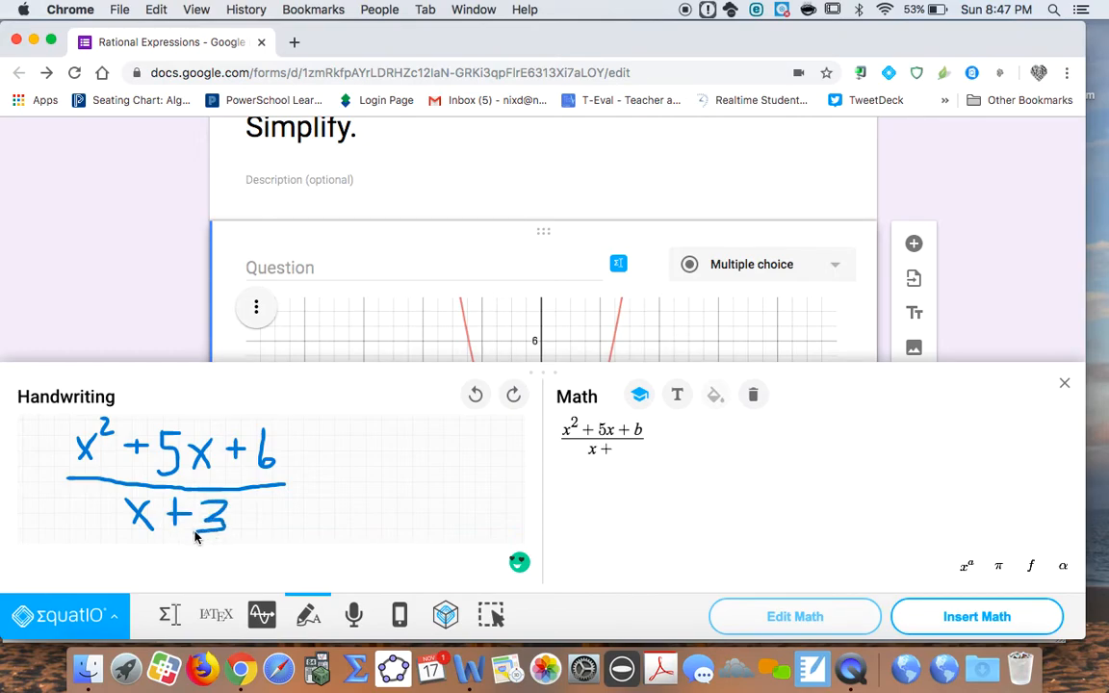
pyautogui.click(635, 428)
pyautogui.press('BackSpace')
pyautogui.write('6')
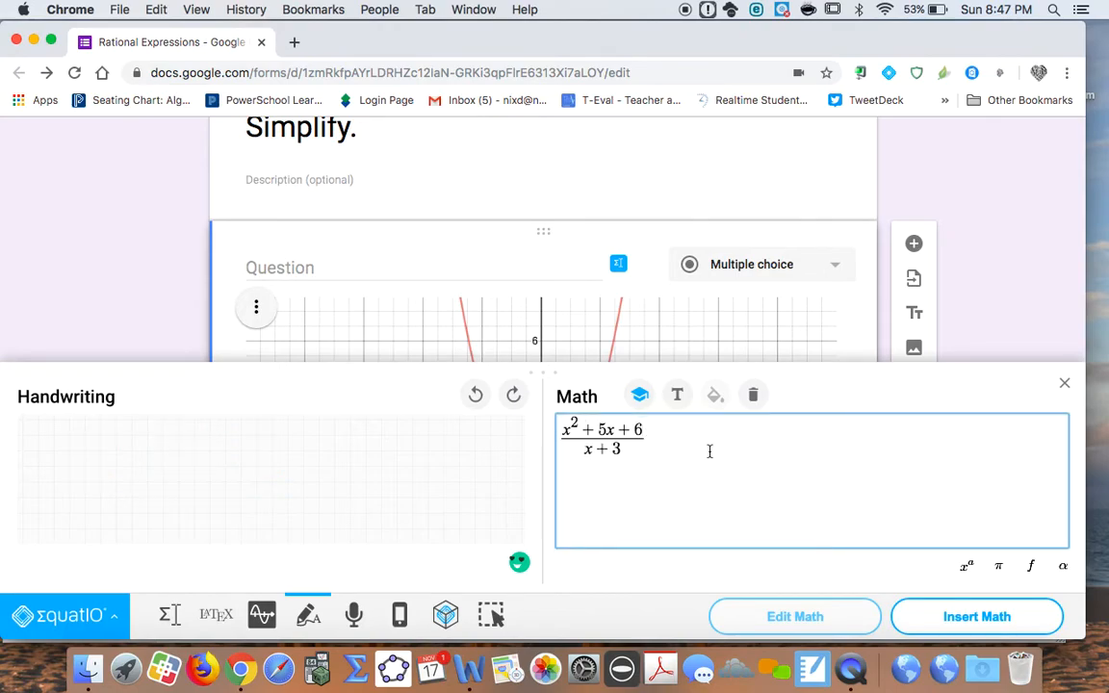
# Replace the fraction with √x + 3 using EquatIO's speech input, dictating "the square root of x + 3", and insert it into the question
pyautogui.click(353, 616)
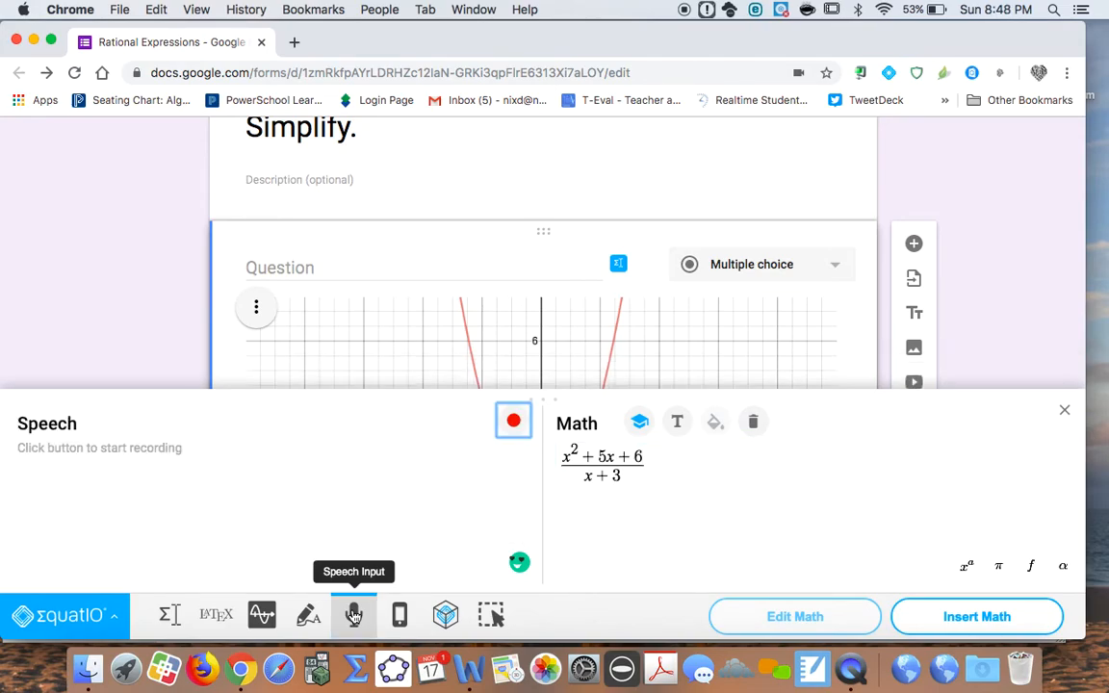
pyautogui.moveTo(652, 468); pyautogui.dragTo(553, 466)
pyautogui.press('BackSpace')
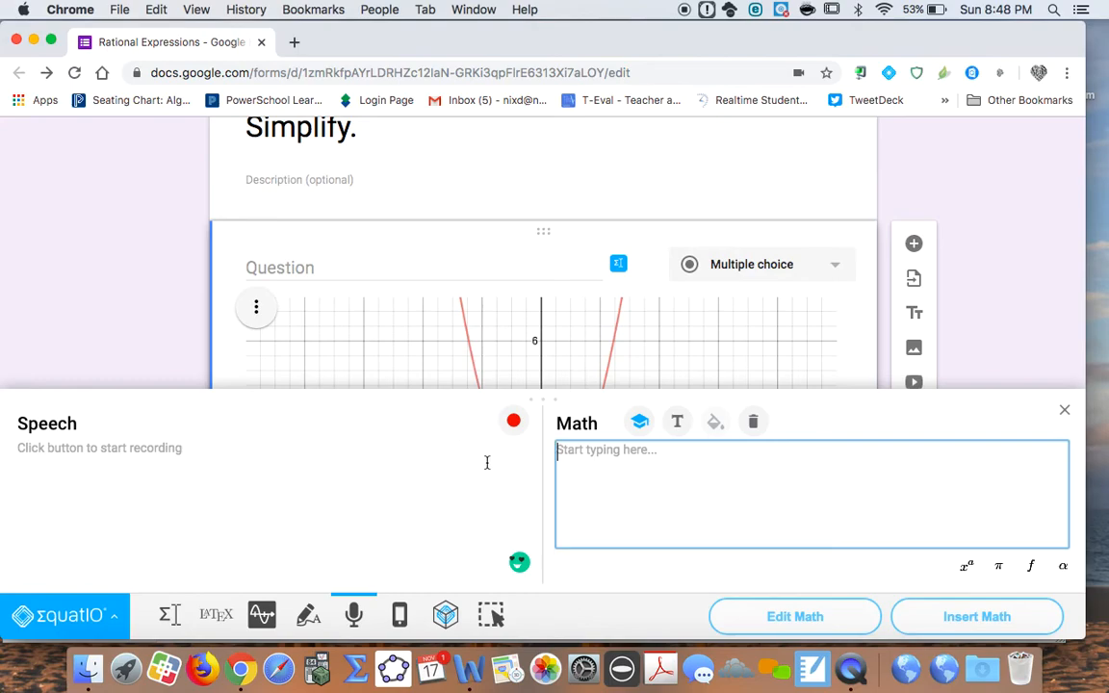
pyautogui.click(513, 422)
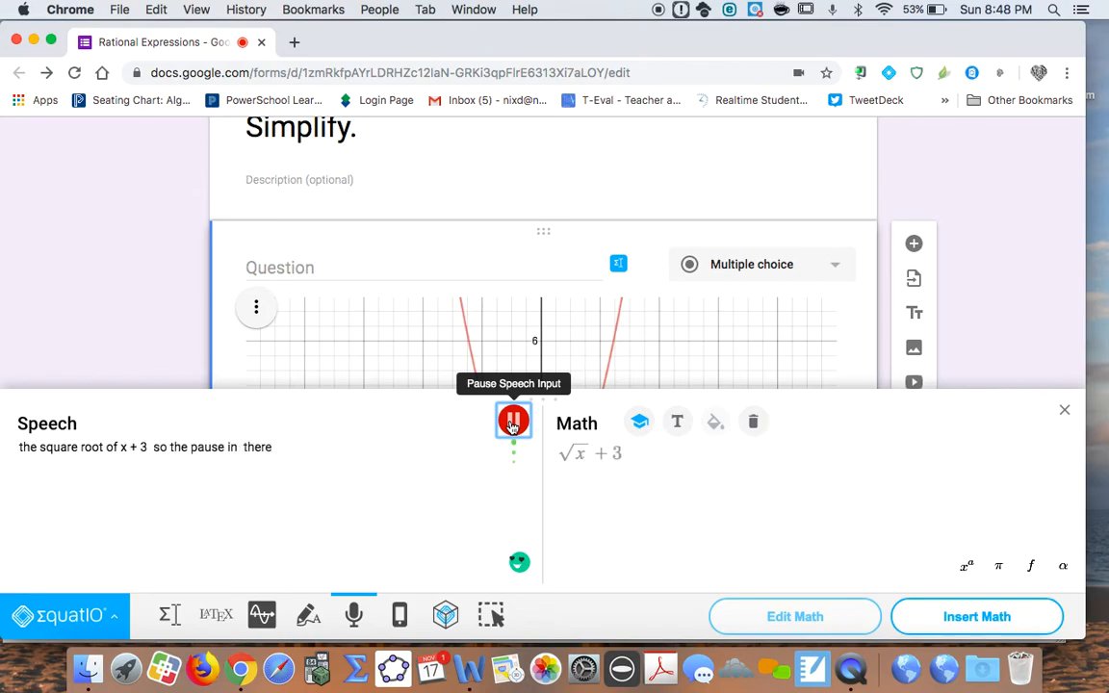
pyautogui.click(513, 422)
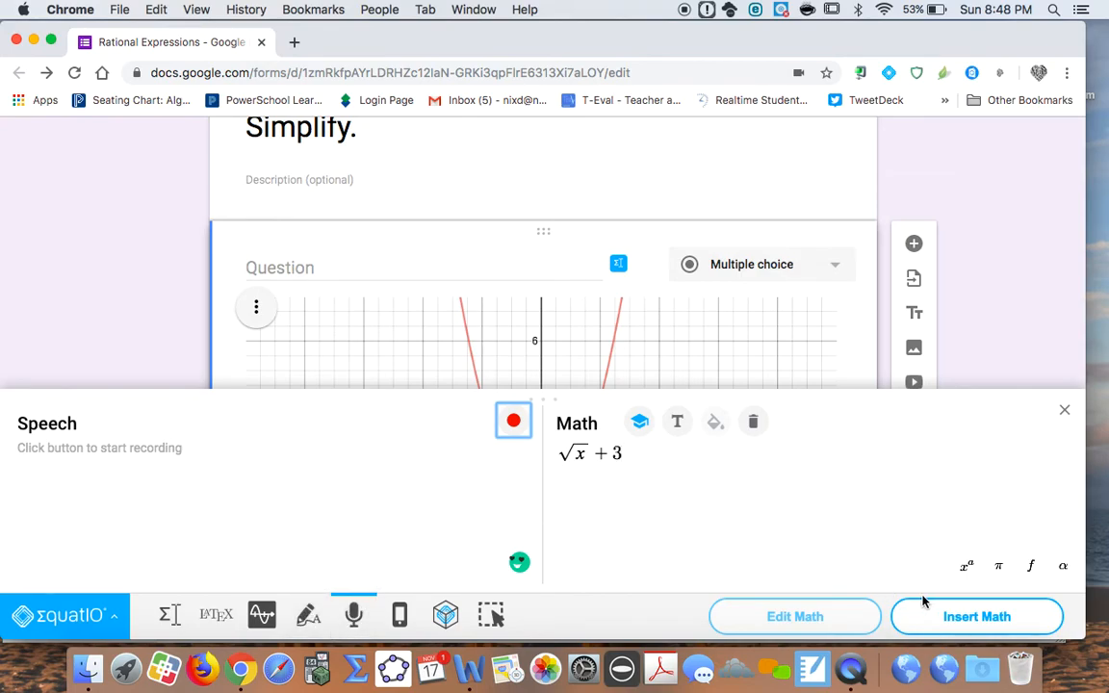
pyautogui.click(953, 616)
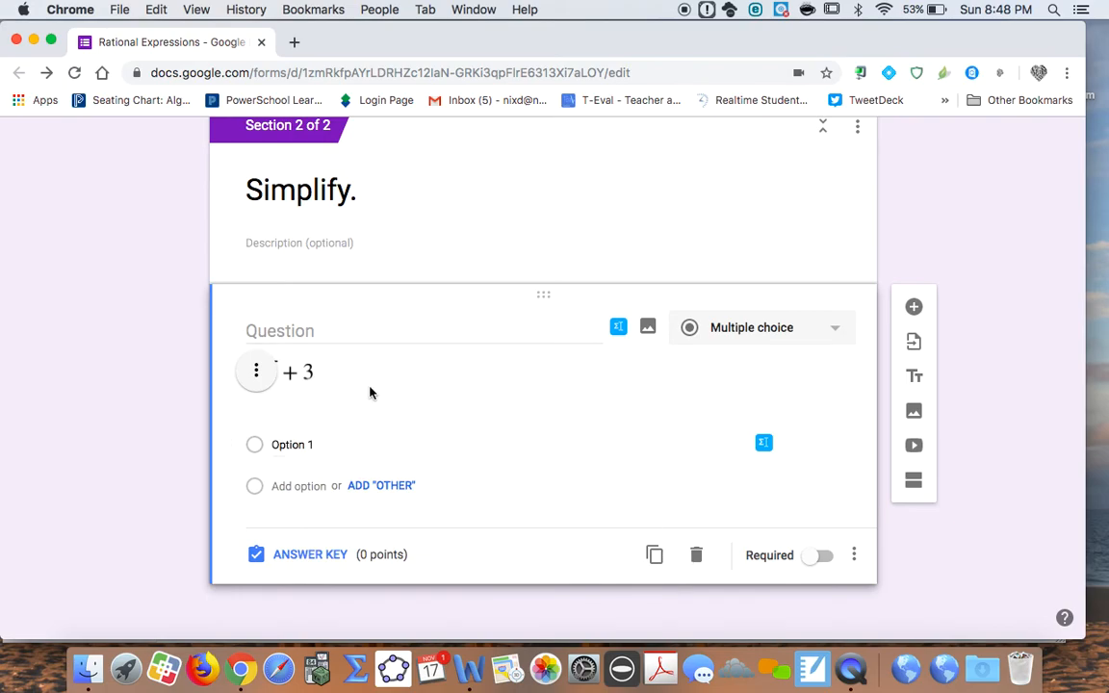
# Open the text of the question's first answer option for editing
pyautogui.click(298, 443)
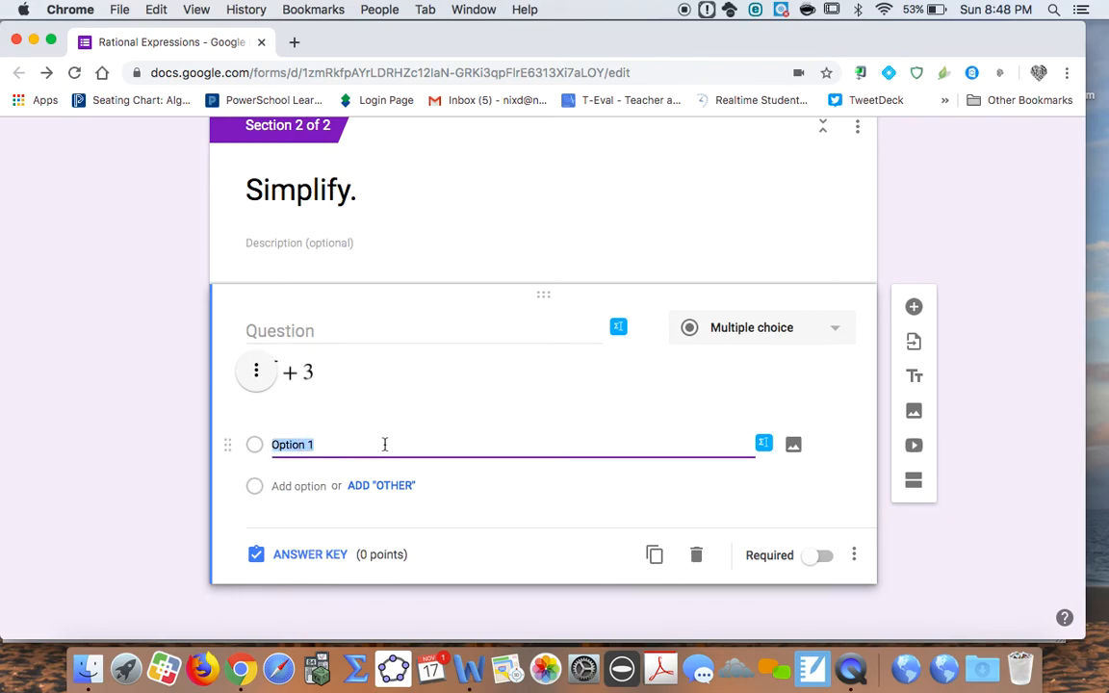